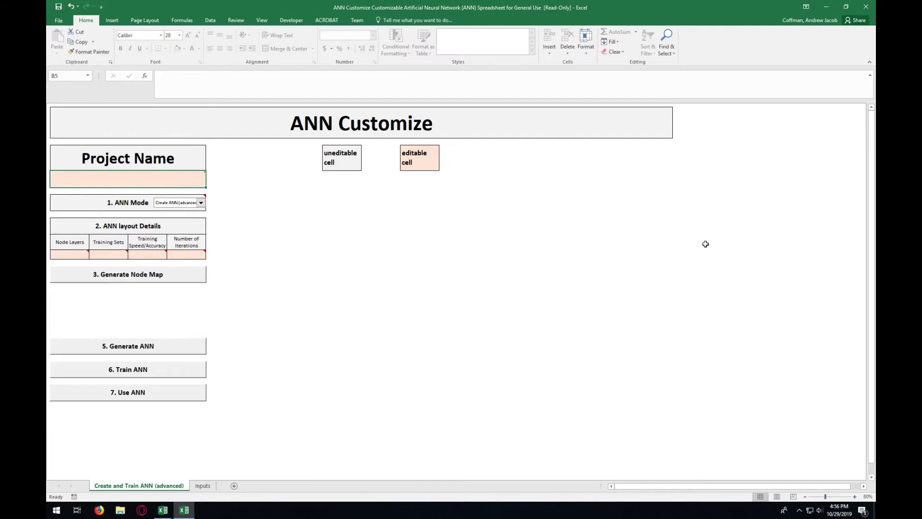
Name the project "video project"
mouse_move(142, 175)
type("vie")
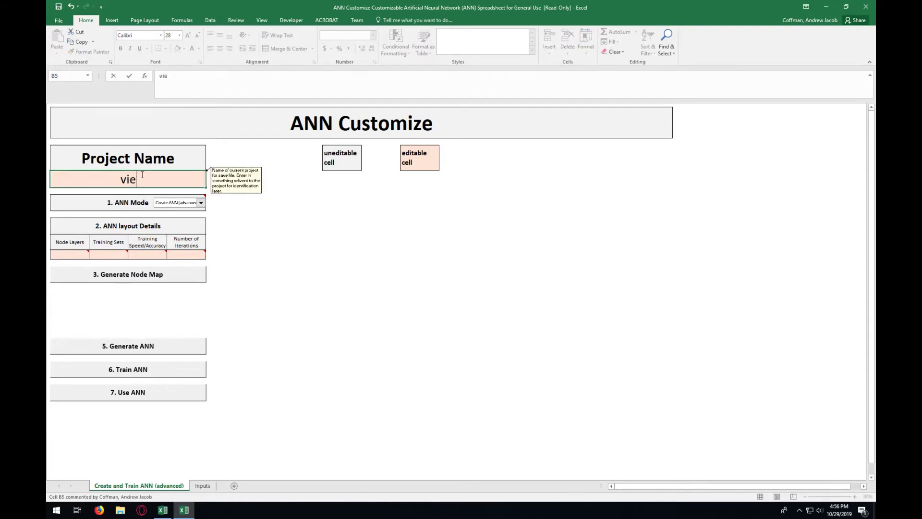
key("BackSpace")
type("deop")
key("BackSpace")
type("project")
Set the ANN layout to 3 node layers, 73 training sets, 0.5 training speed/accuracy and 1000 iterations, and generate the node map
left_click(82, 255)
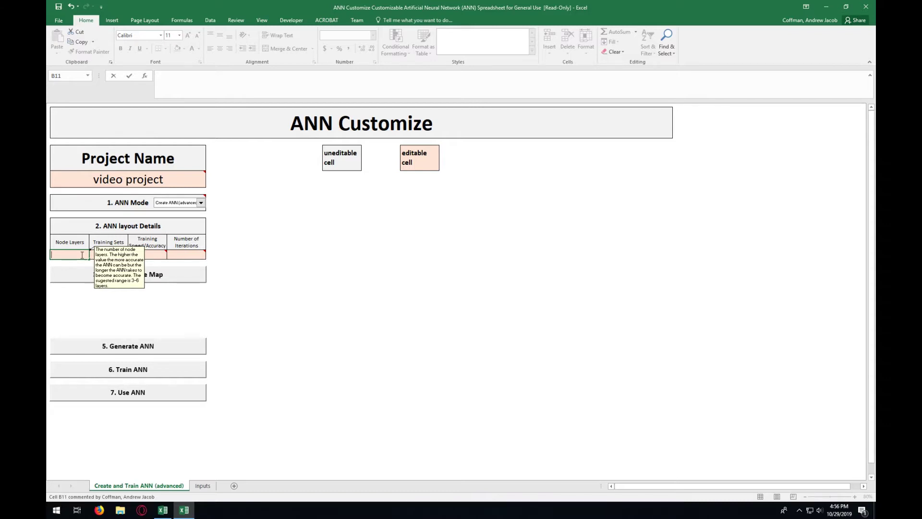
type("3")
left_click(102, 255)
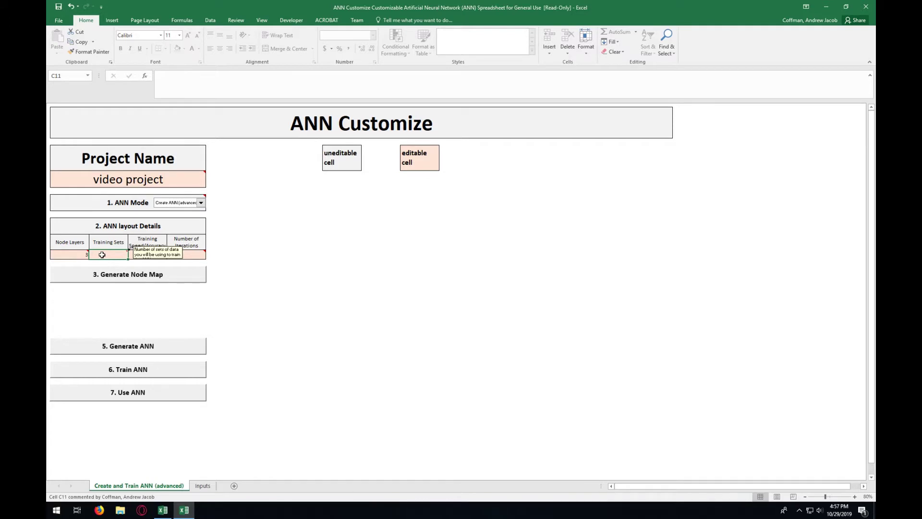
type("73")
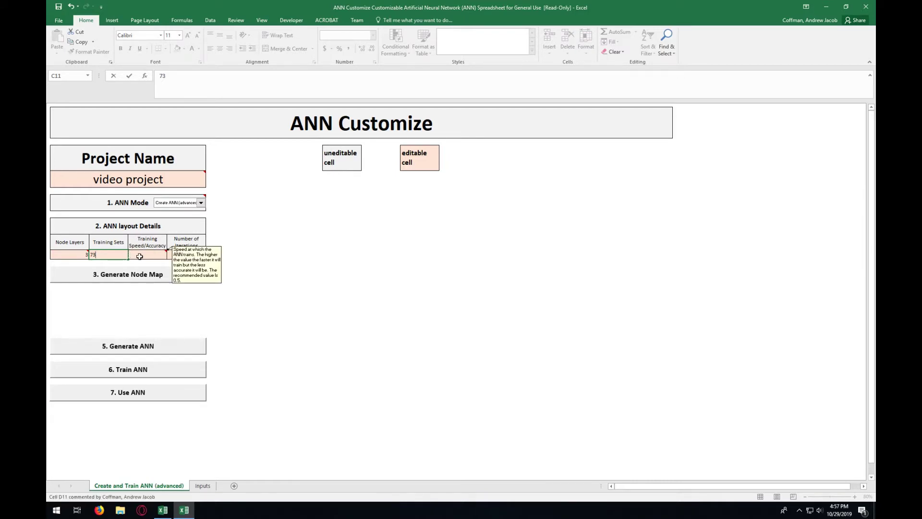
left_click(139, 256)
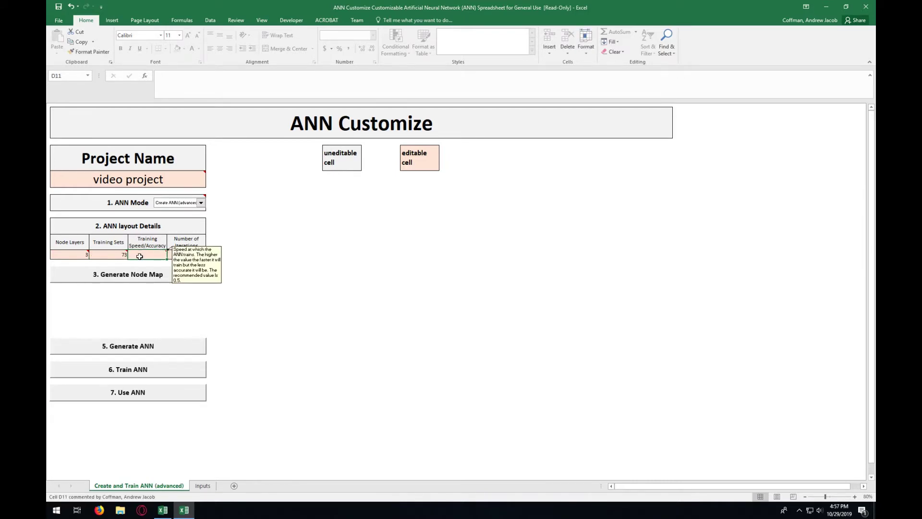
type("0.5")
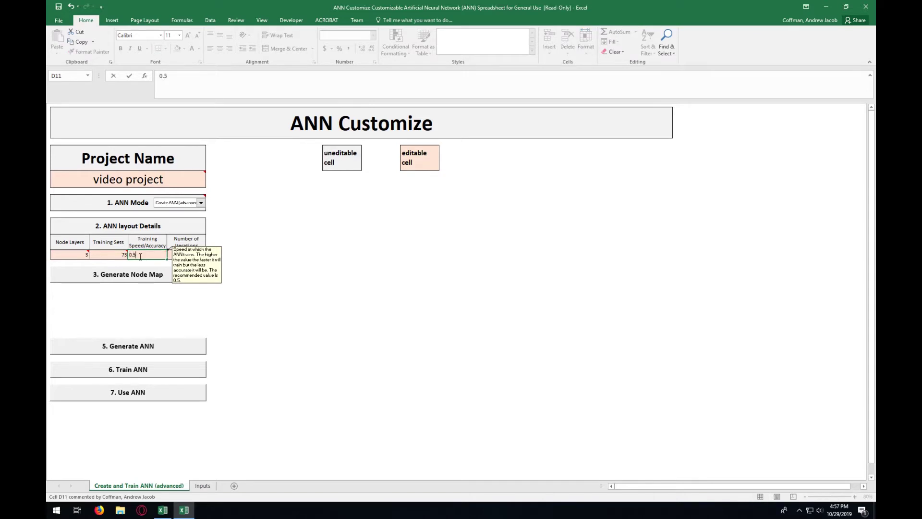
key("Tab")
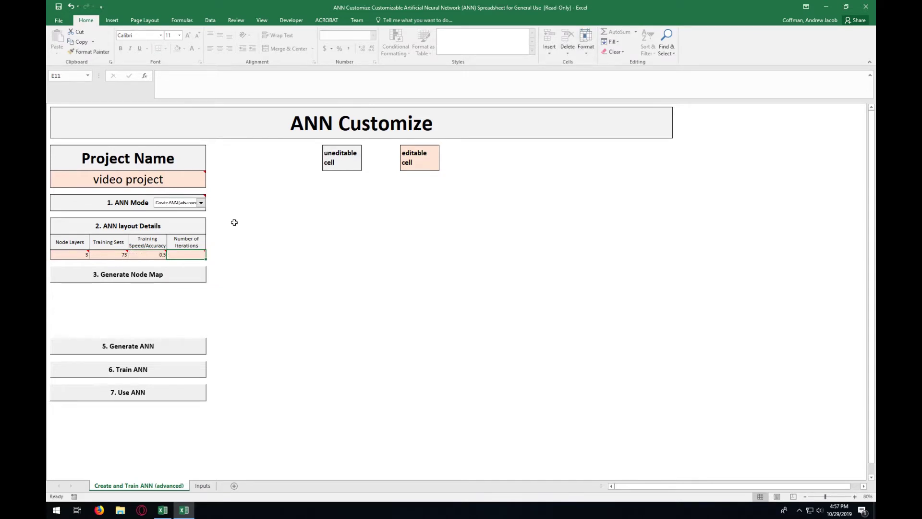
type("1000")
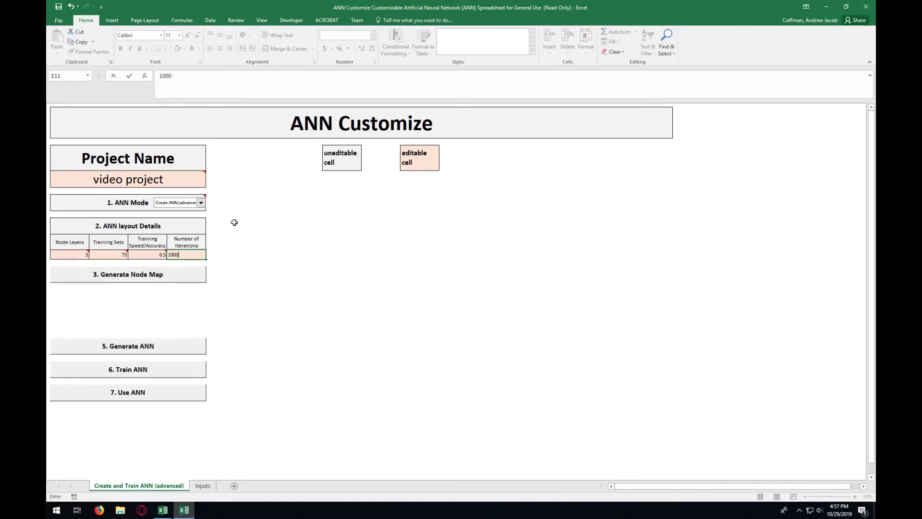
mouse_move(101, 259)
left_click(110, 278)
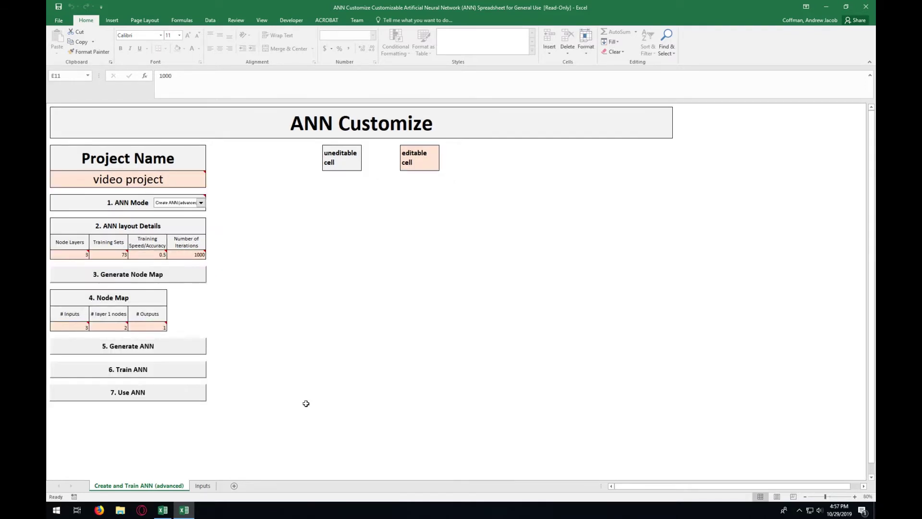
Set the node map to 4 inputs and 3 layer 1 nodes, and generate the ANN
mouse_move(69, 325)
mouse_move(107, 322)
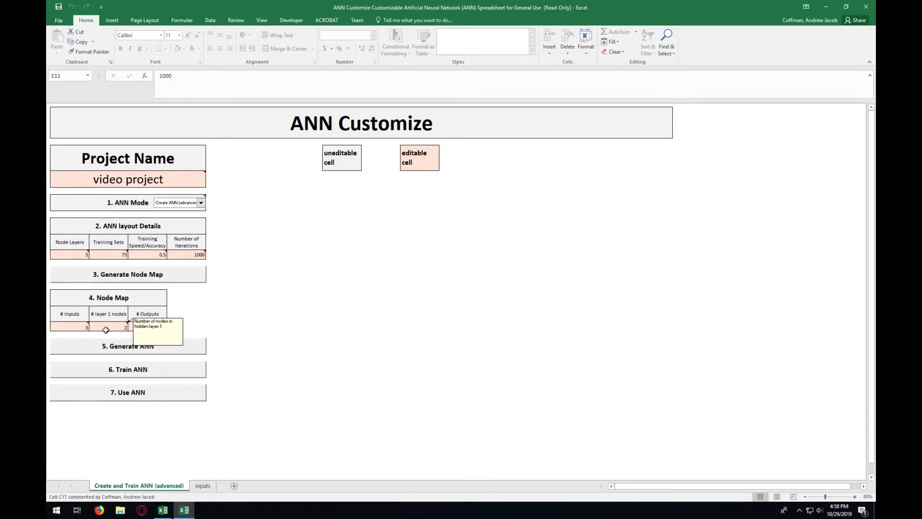
left_click(79, 326)
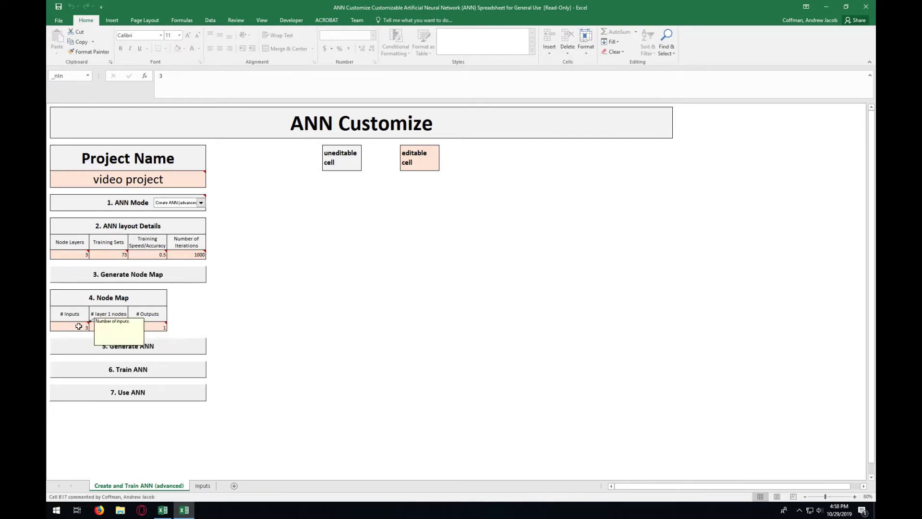
type("4")
left_click(94, 327)
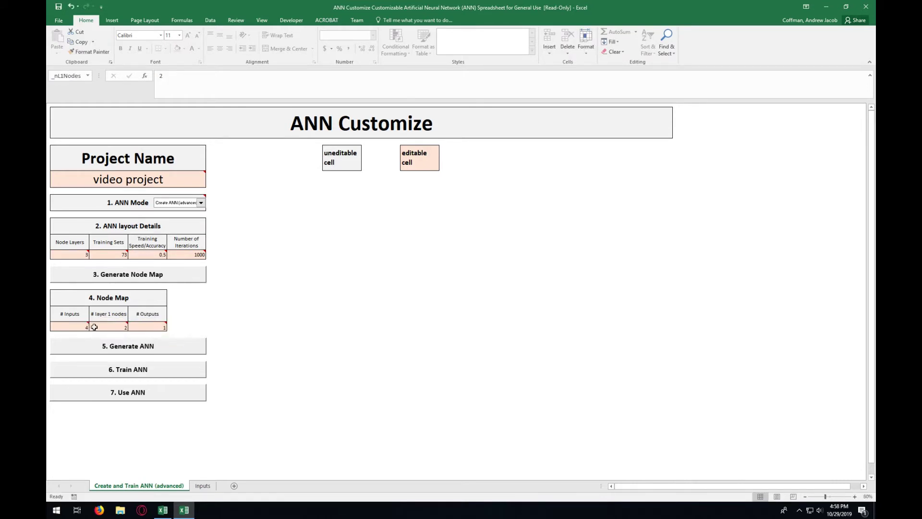
type("3")
left_click(81, 328)
left_click(130, 347)
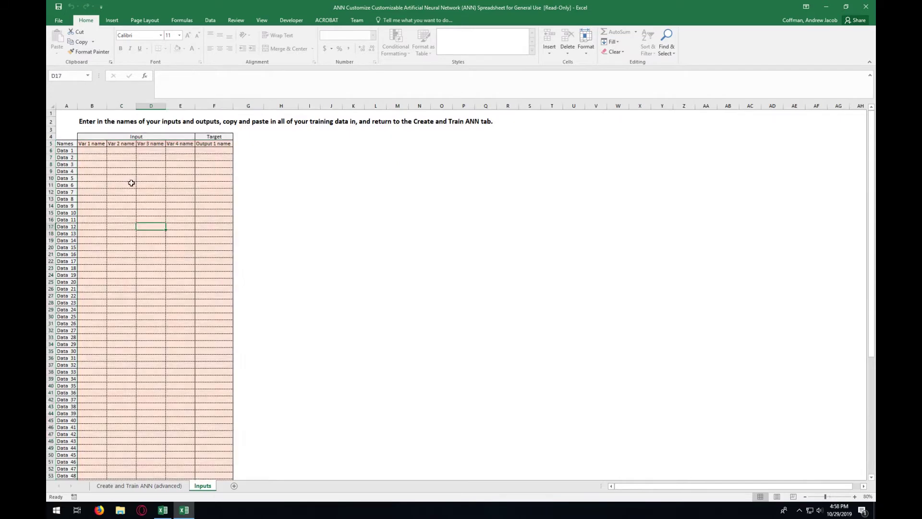
Copy the full table with its headers, A1:E74, from the example data set workbook
left_click(100, 150)
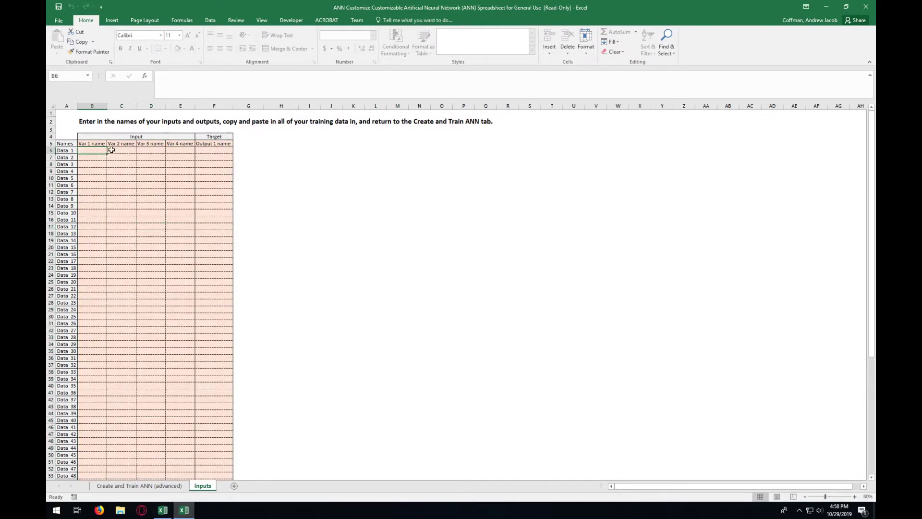
left_click(219, 150, "shift")
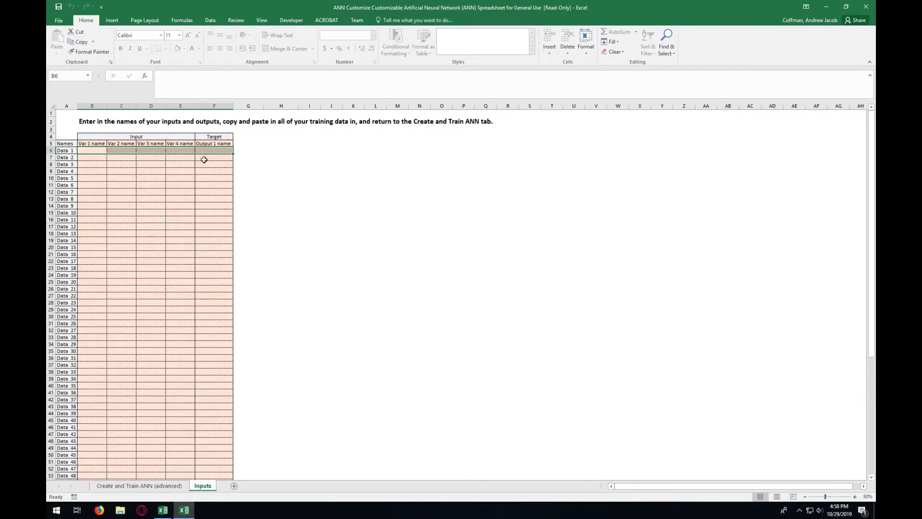
left_click(90, 144)
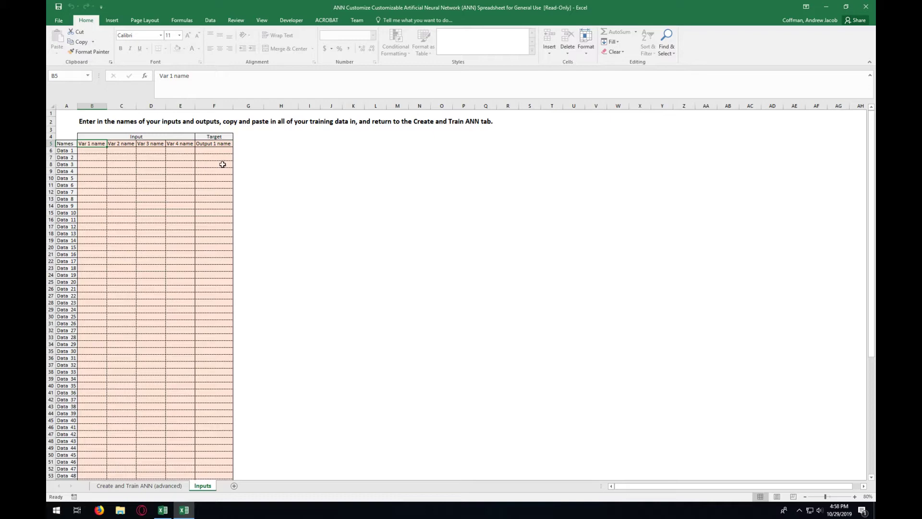
left_click(163, 509)
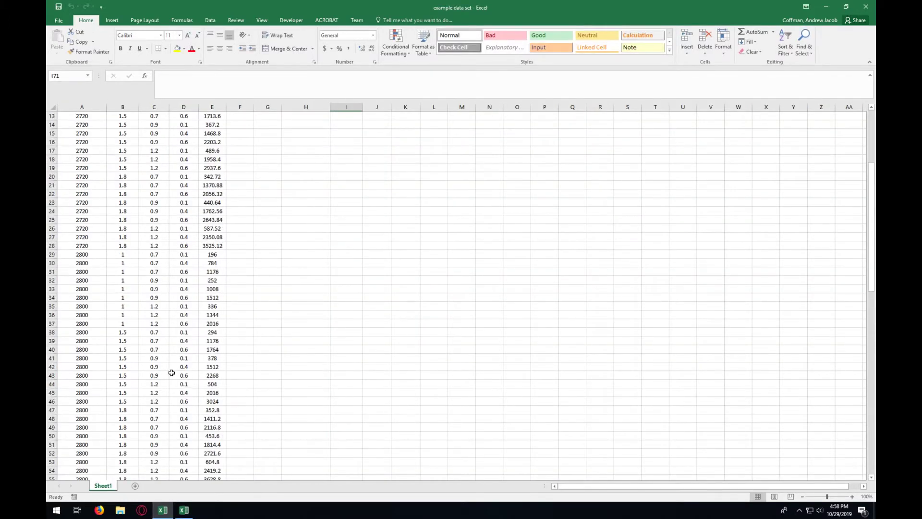
scroll(171, 373, "up", 4)
left_click_drag(82, 116, 215, 462)
right_click(216, 443)
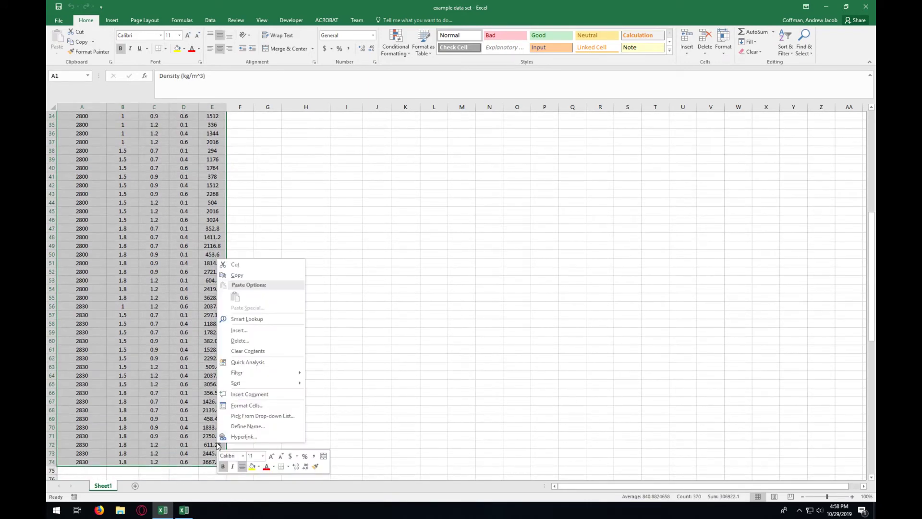
left_click(237, 275)
scroll(289, 288, "up", 10)
Switch back to the ANN Customize workbook and paste the copied data into the Inputs sheet starting at cell B5
left_click(184, 510)
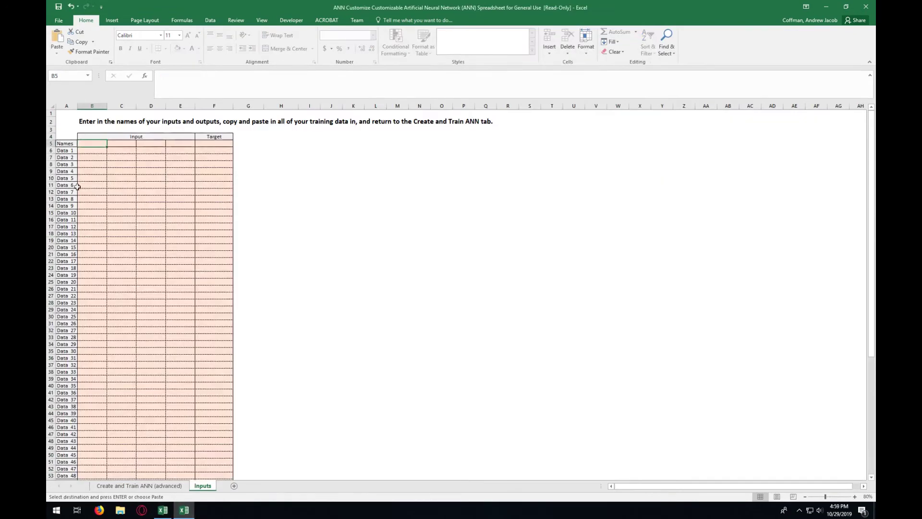
right_click(90, 144)
left_click(110, 175)
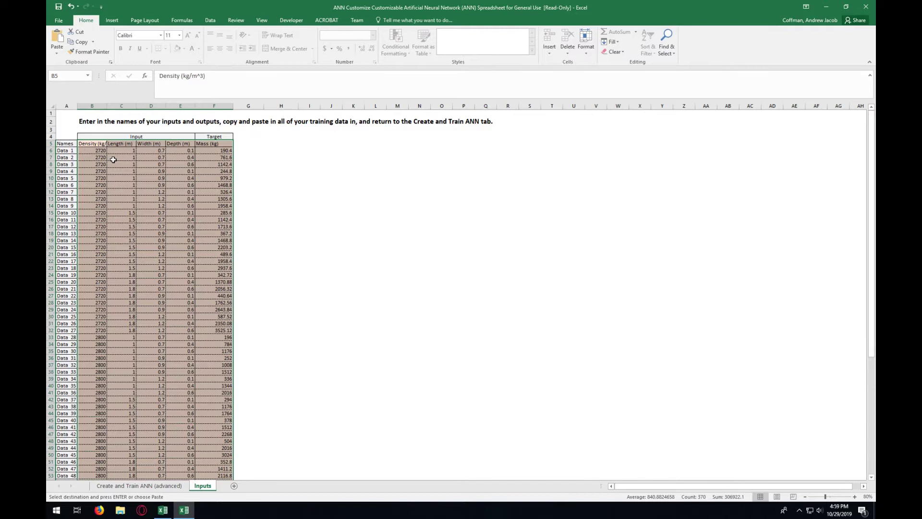
left_click(114, 159)
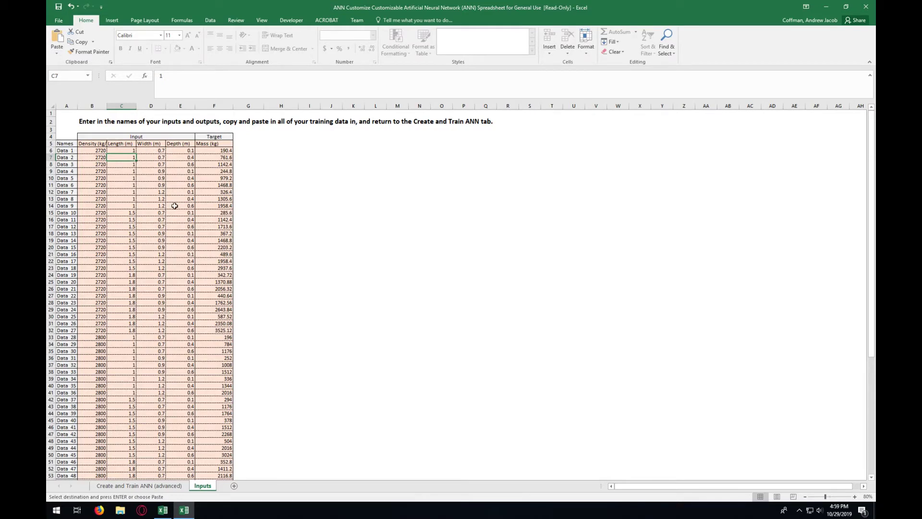
Train the ANN from the Create and Train ANN (advanced) sheet and dismiss the completion message
left_click(150, 486)
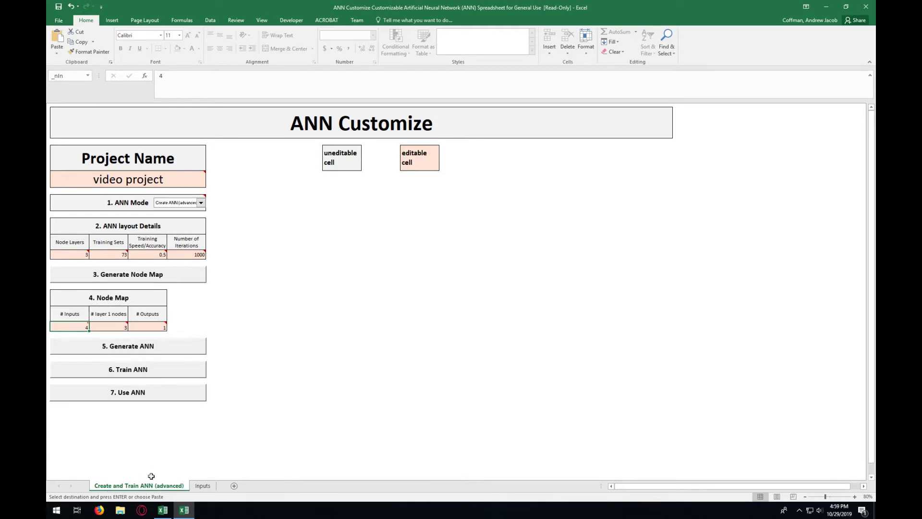
left_click(134, 370)
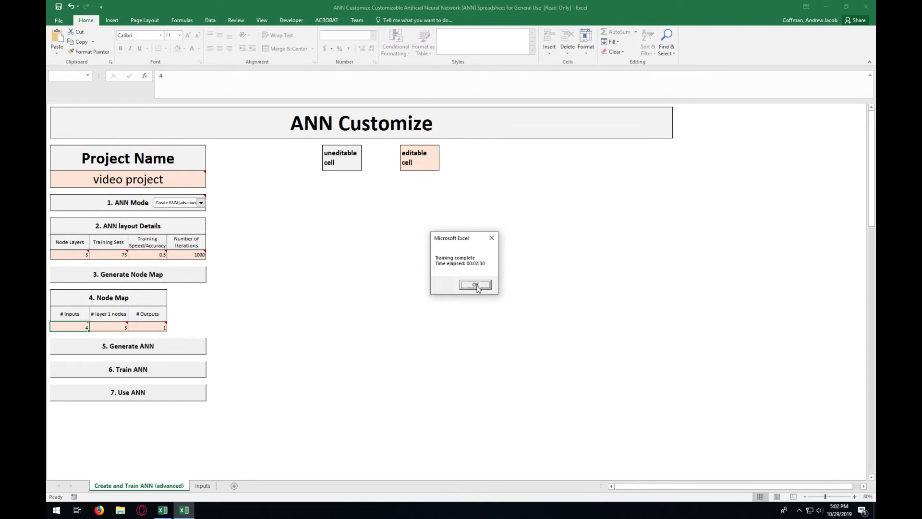
left_click(475, 284)
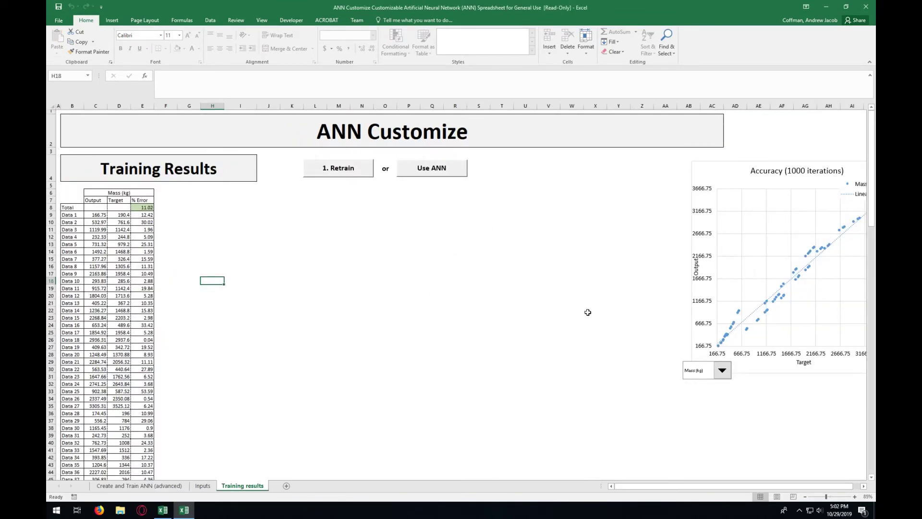
Examine the training results table and accuracy chart, comparing them with the network's layout settings
left_click(805, 497)
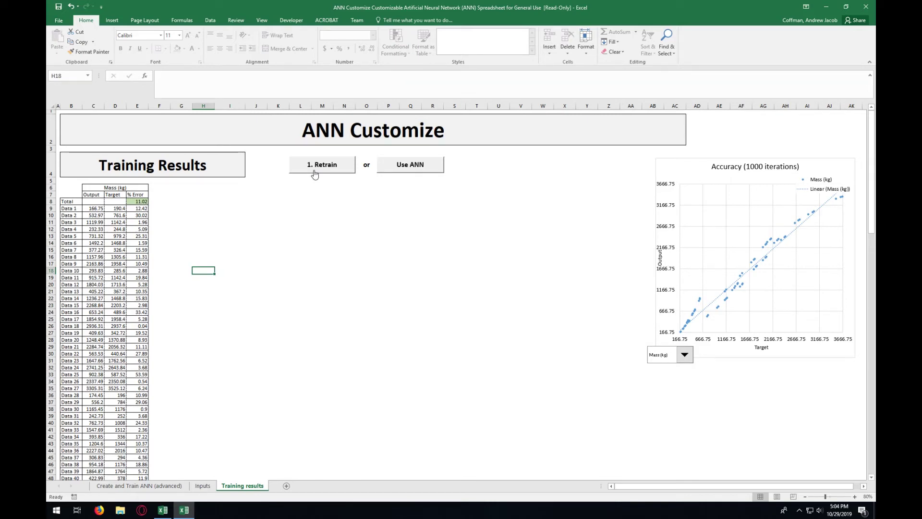
left_click(163, 487)
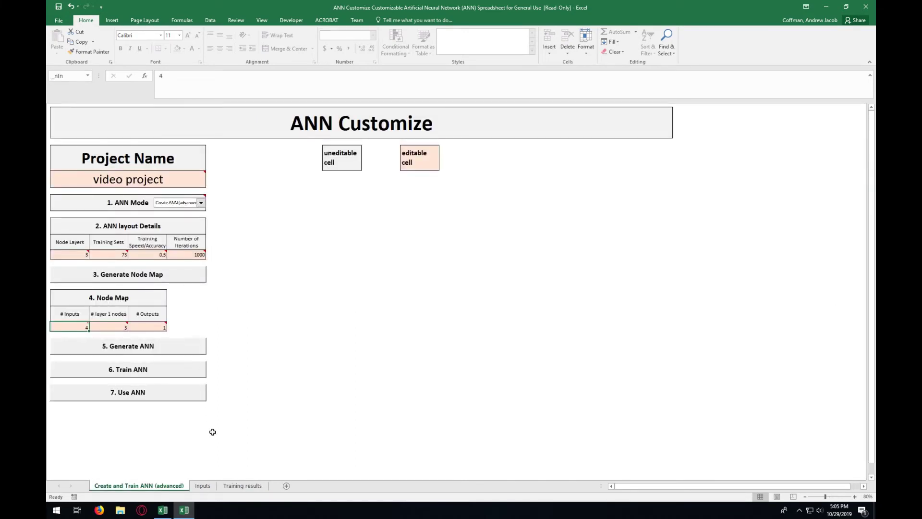
left_click(243, 485)
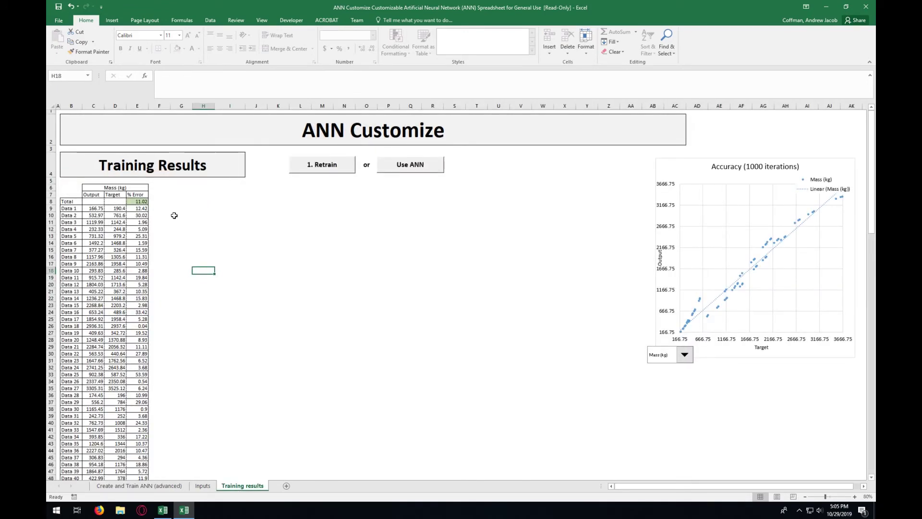
left_click(161, 486)
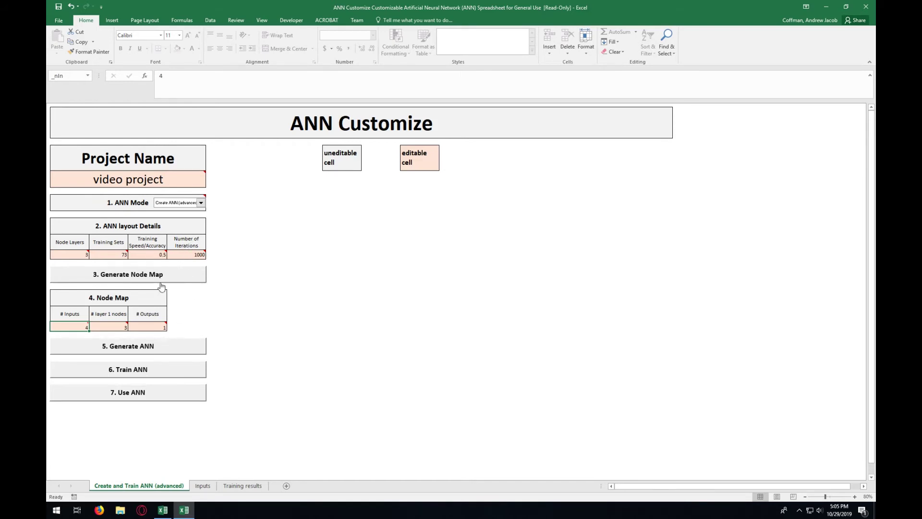
left_click(238, 487)
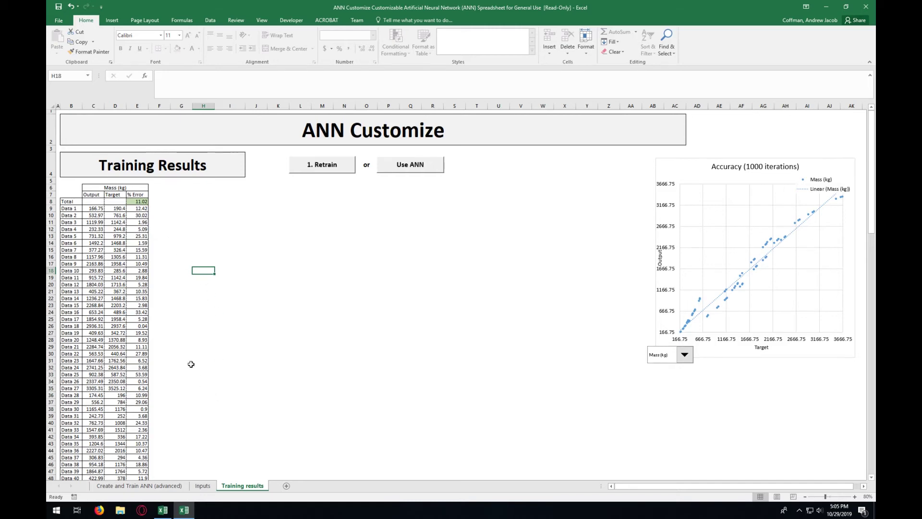
scroll(189, 360, "down", 6)
scroll(189, 361, "up", 6)
Open the trained network for use and inspect the formula of the first node in hidden layer 1
left_click(406, 165)
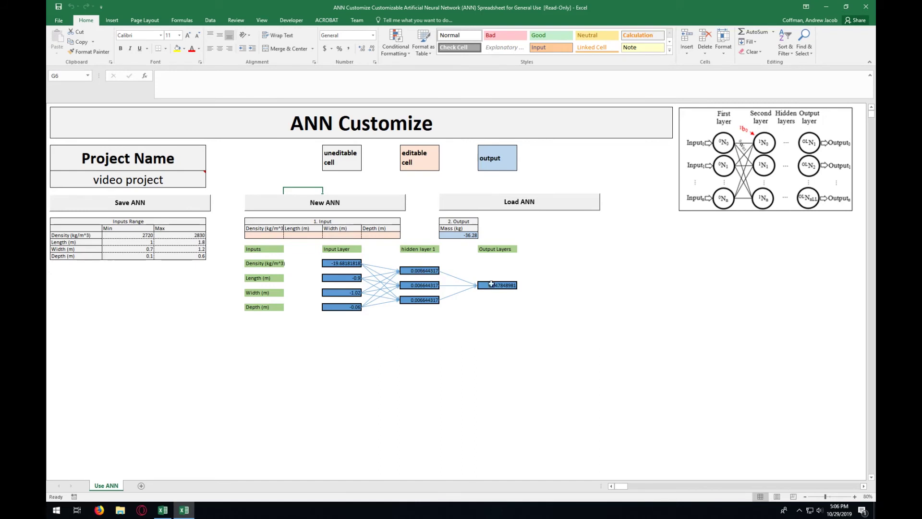
left_click(424, 272)
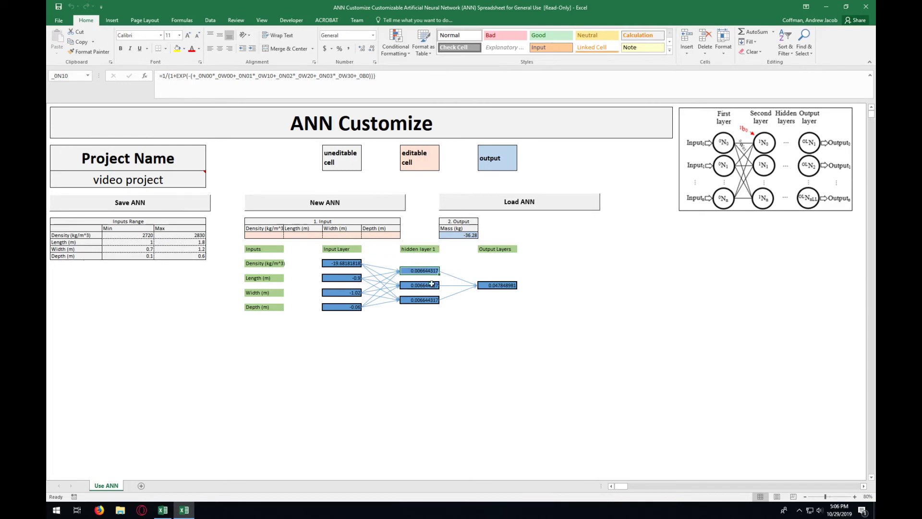
left_click(471, 301)
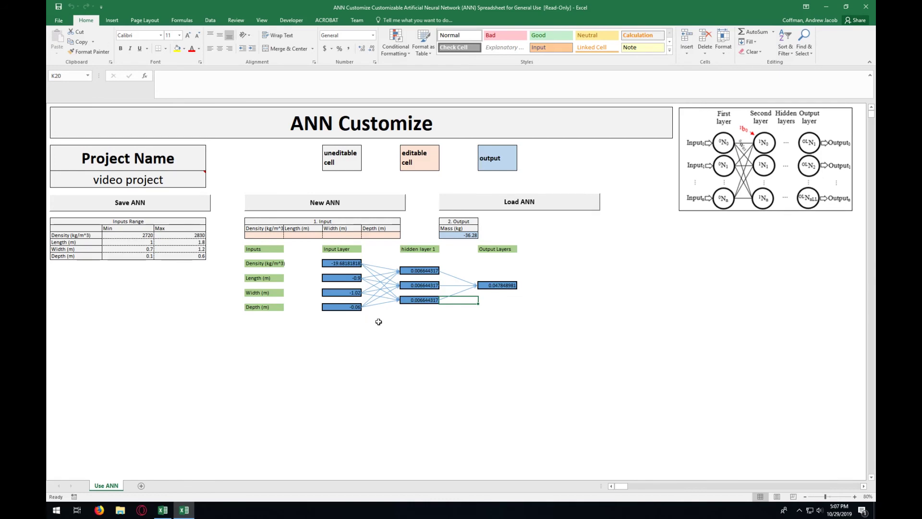
Enter the network inputs: density 2720 kg/m^3, length 1.5 m, width 1 m and depth 0.5 m
left_click(275, 235)
type("27")
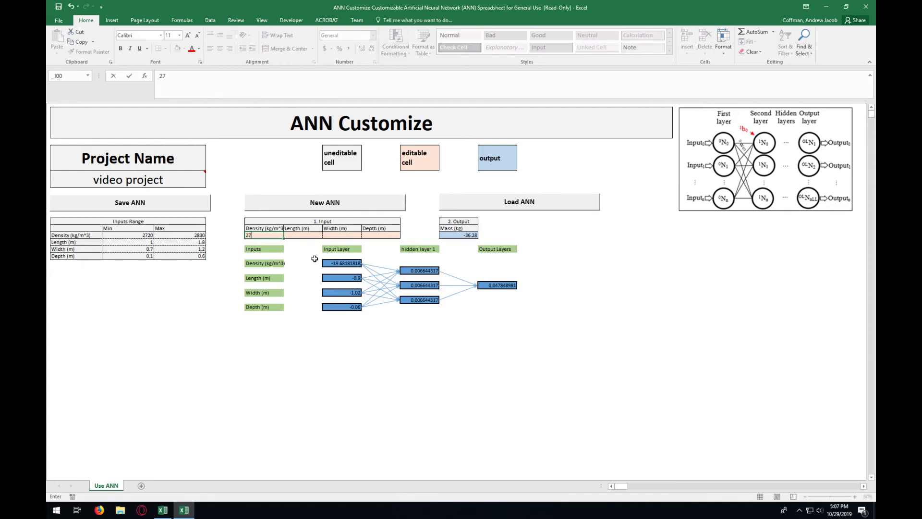
type("20")
left_click(296, 234)
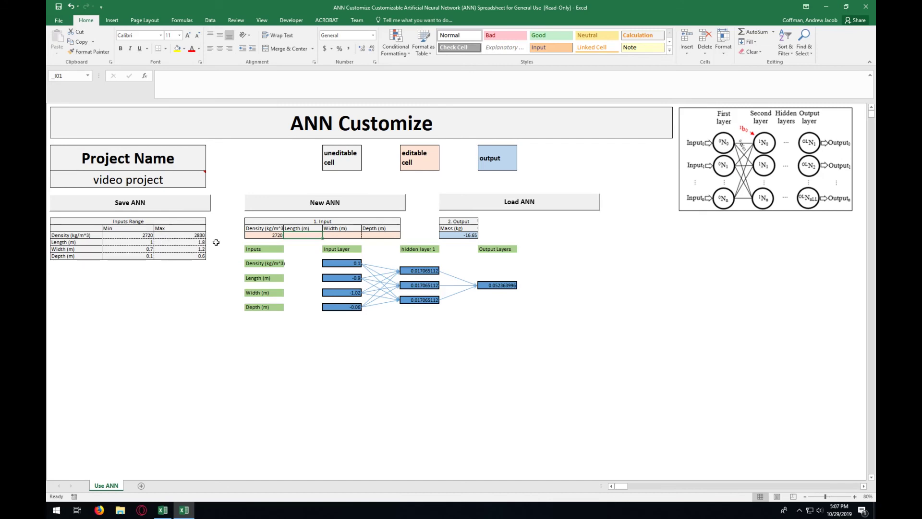
type("1.5")
key("Tab")
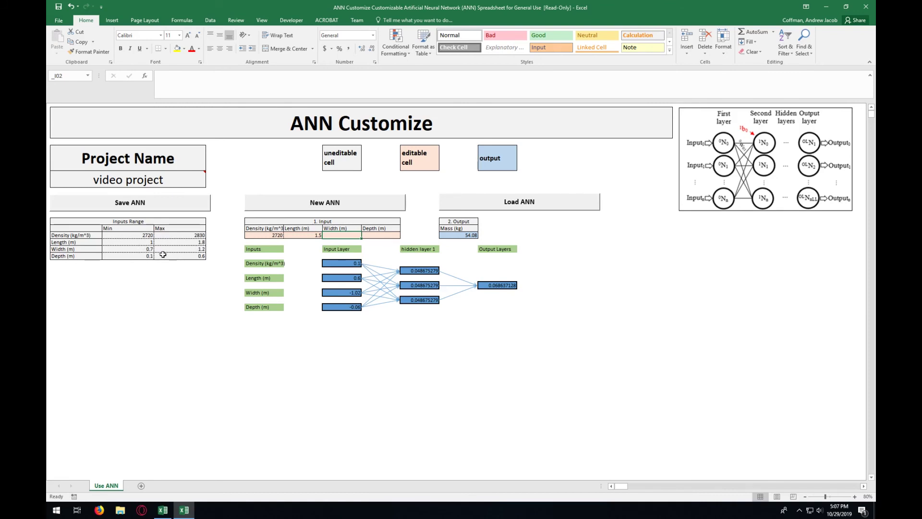
type("1")
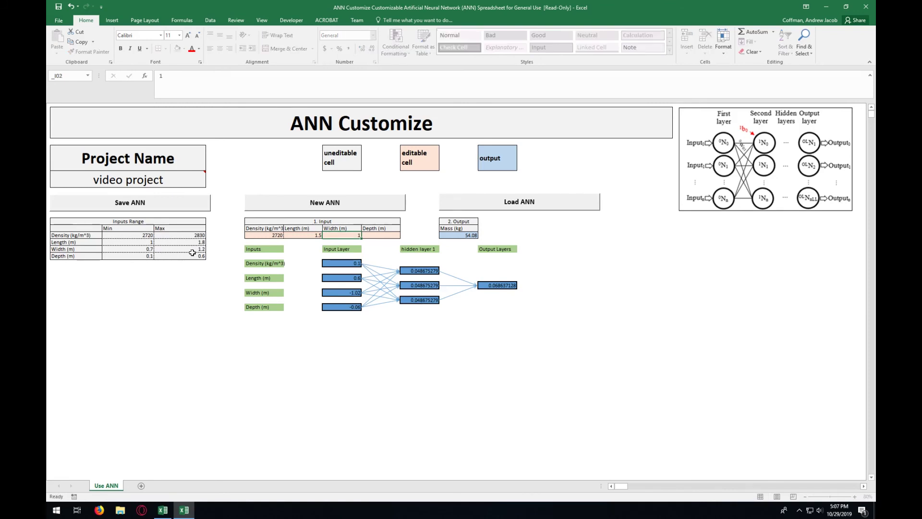
key("Tab")
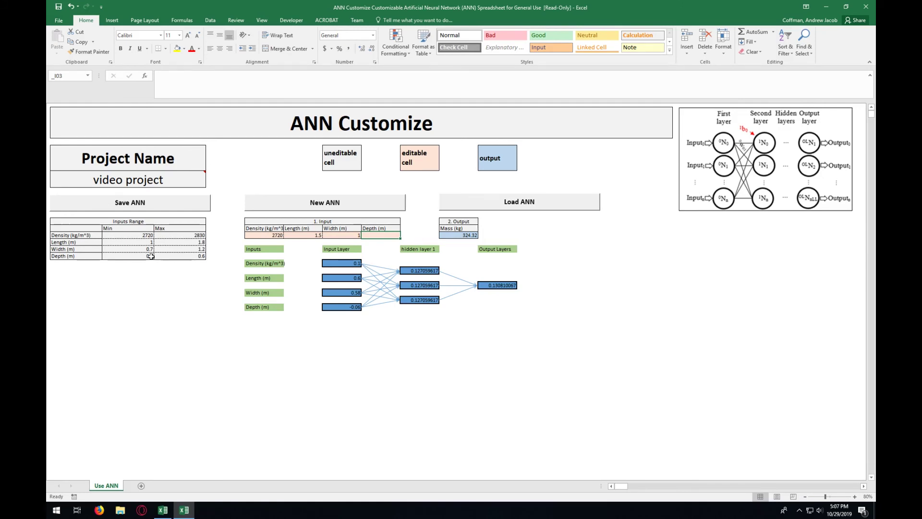
type("0.5")
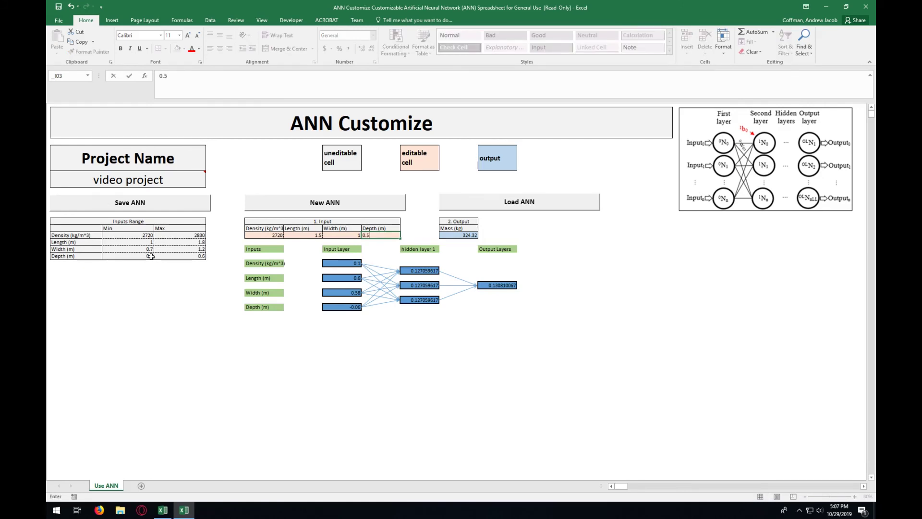
key("Tab")
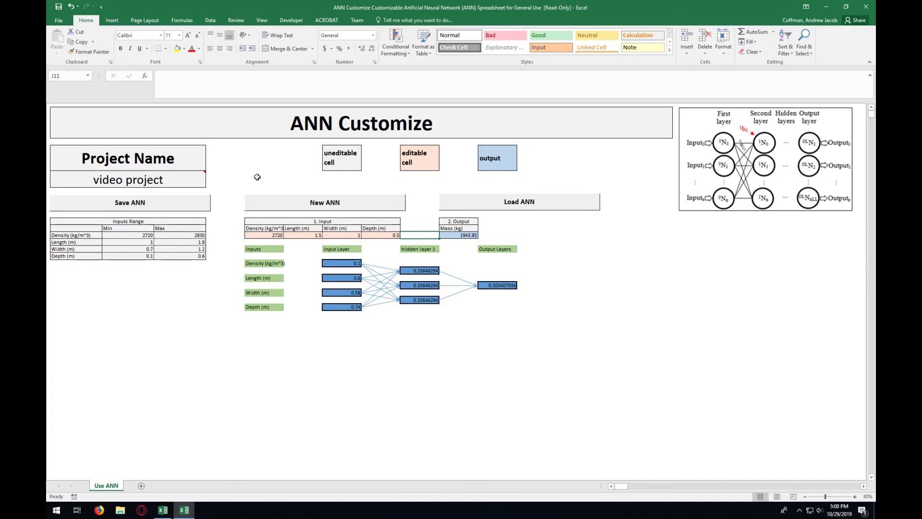
Review the density, length, width and depth input cells one by one
left_click(264, 235)
left_click(303, 235)
left_click(341, 235)
left_click(381, 235)
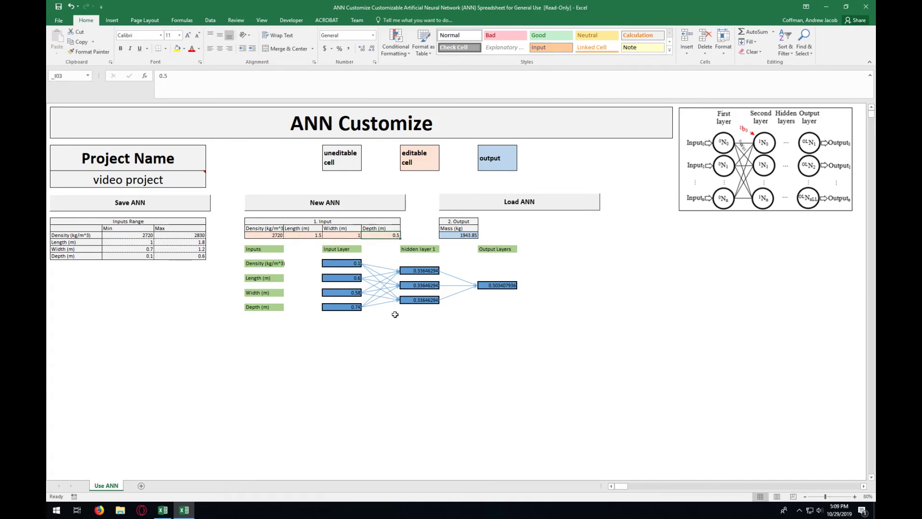